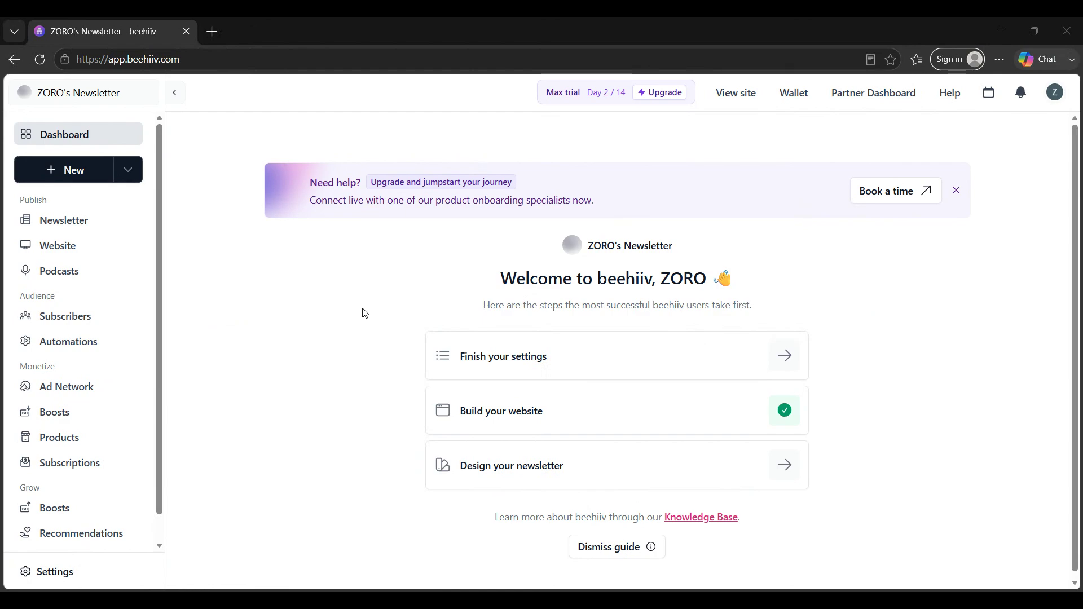
{"action": "left_click", "coordinate": [1056, 93]}
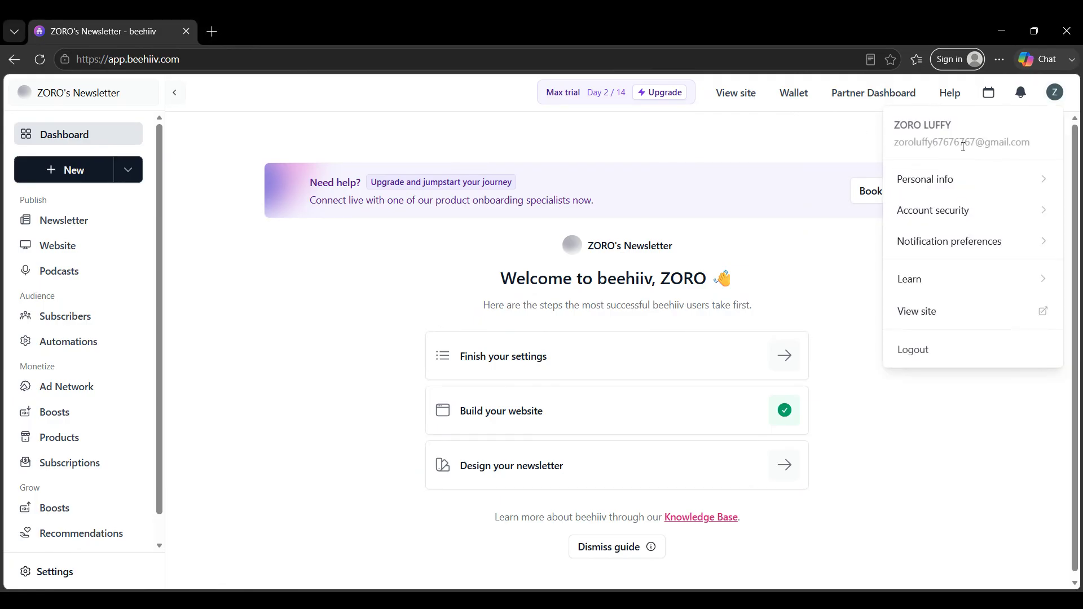
{"action": "left_click", "coordinate": [703, 147]}
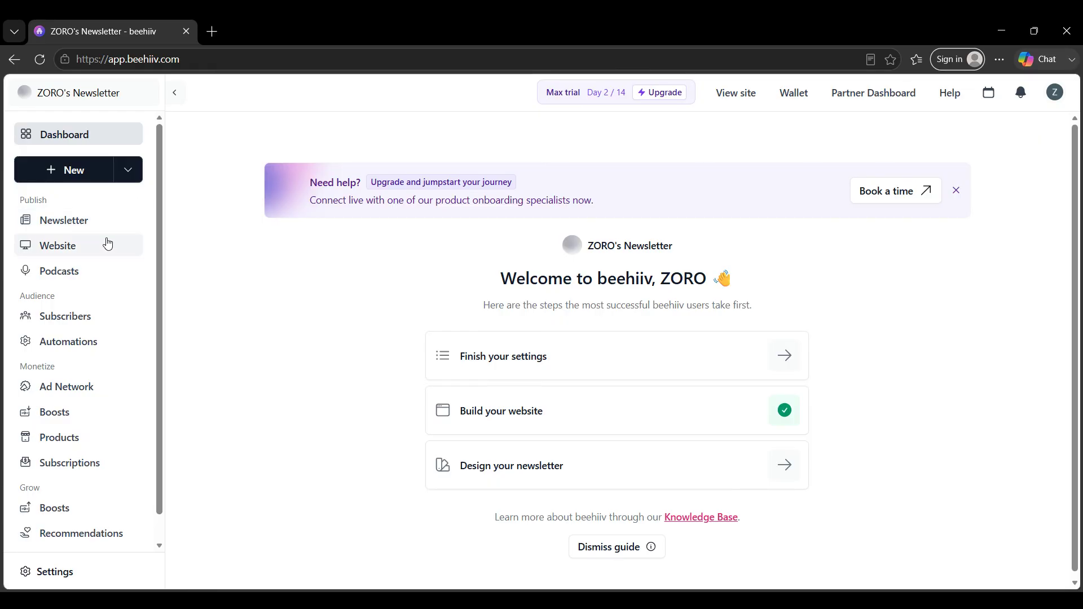
- Open the publication settings and examine the General Info options, from name, logo and language through to content access
{"action": "left_click", "coordinate": [83, 585]}
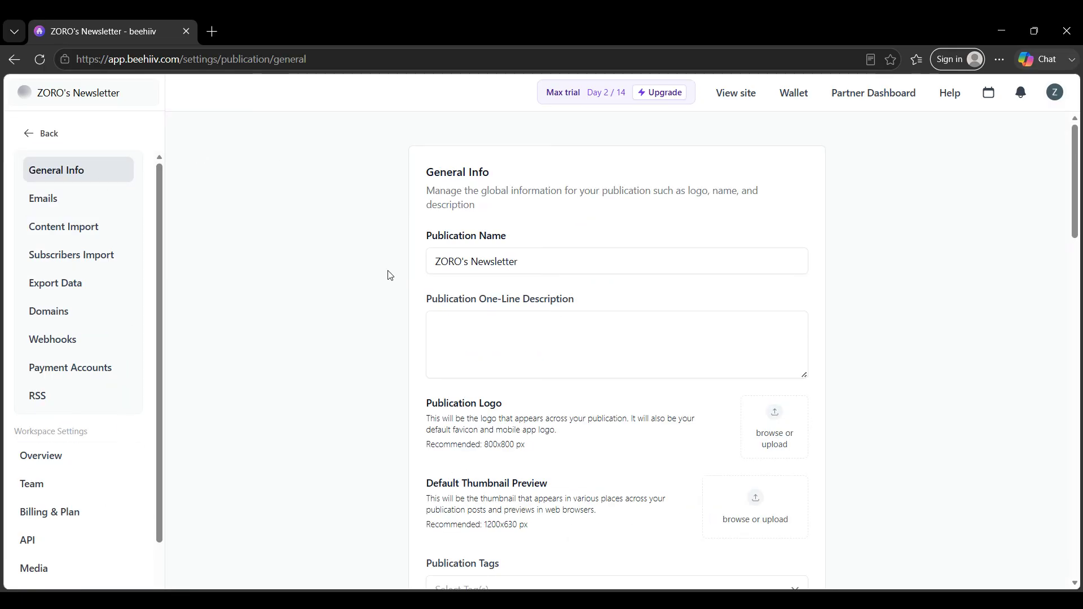
{"action": "scroll", "coordinate": [554, 337], "scroll_direction": "down", "scroll_amount": 2}
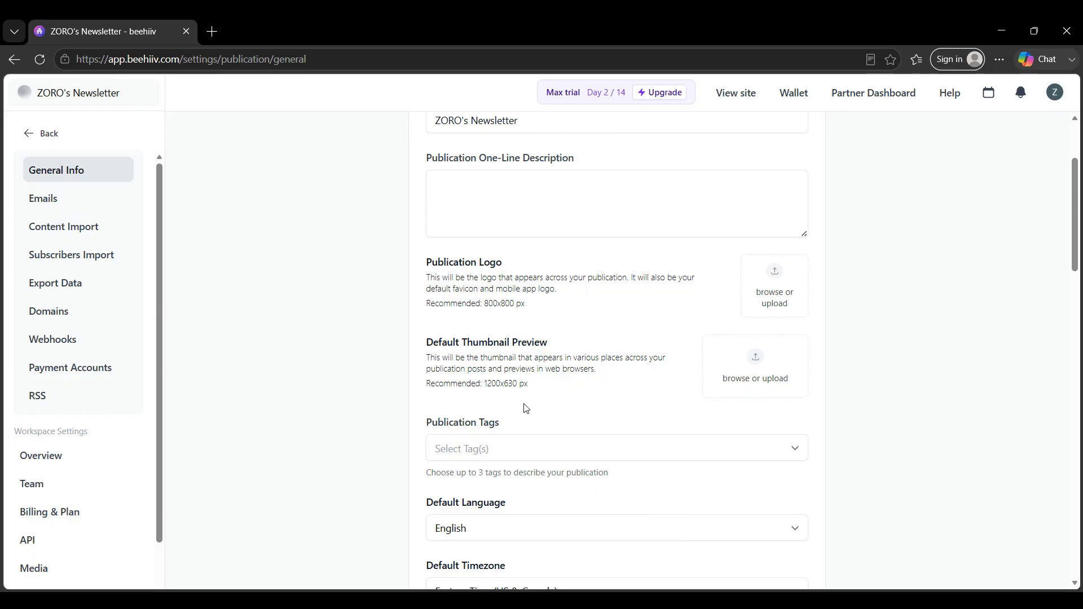
{"action": "scroll", "coordinate": [526, 407], "scroll_direction": "up", "scroll_amount": 2}
{"action": "scroll", "coordinate": [580, 426], "scroll_direction": "down", "scroll_amount": 4}
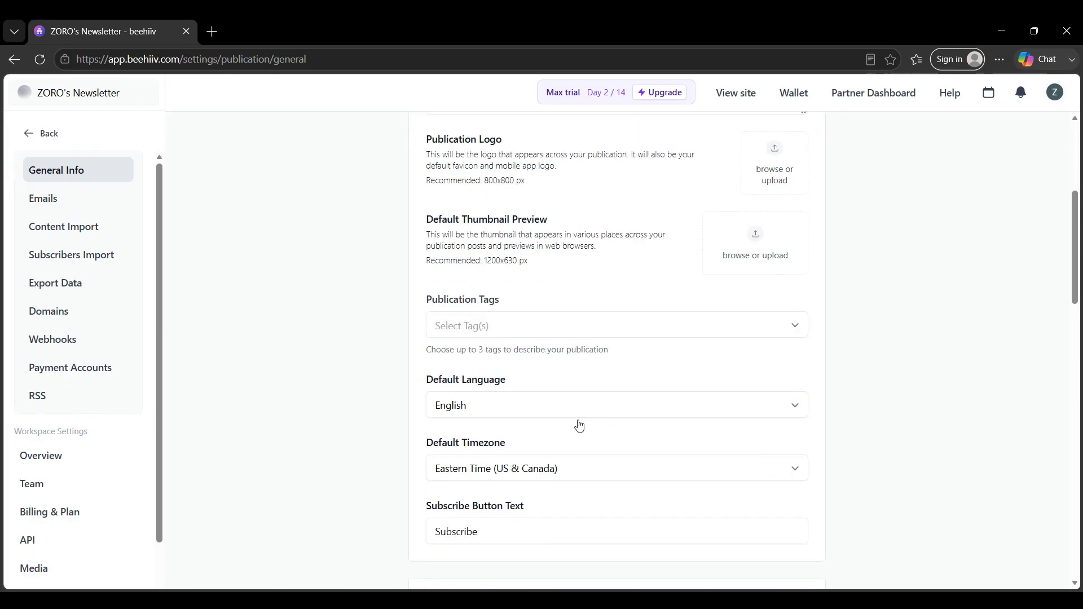
{"action": "scroll", "coordinate": [579, 425], "scroll_direction": "down", "scroll_amount": 12}
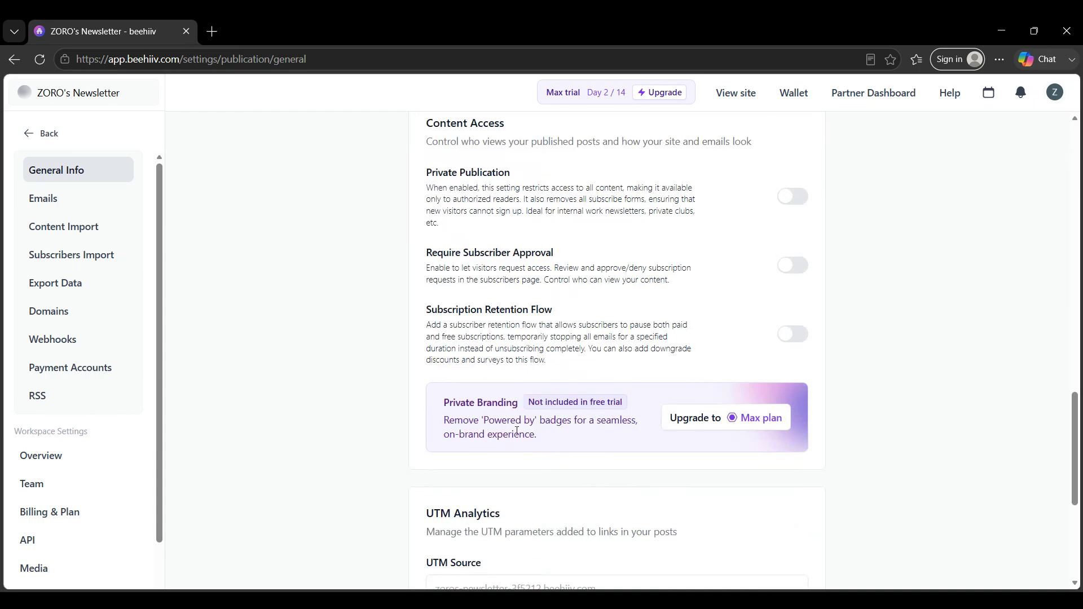
{"action": "scroll", "coordinate": [567, 415], "scroll_direction": "up", "scroll_amount": 2}
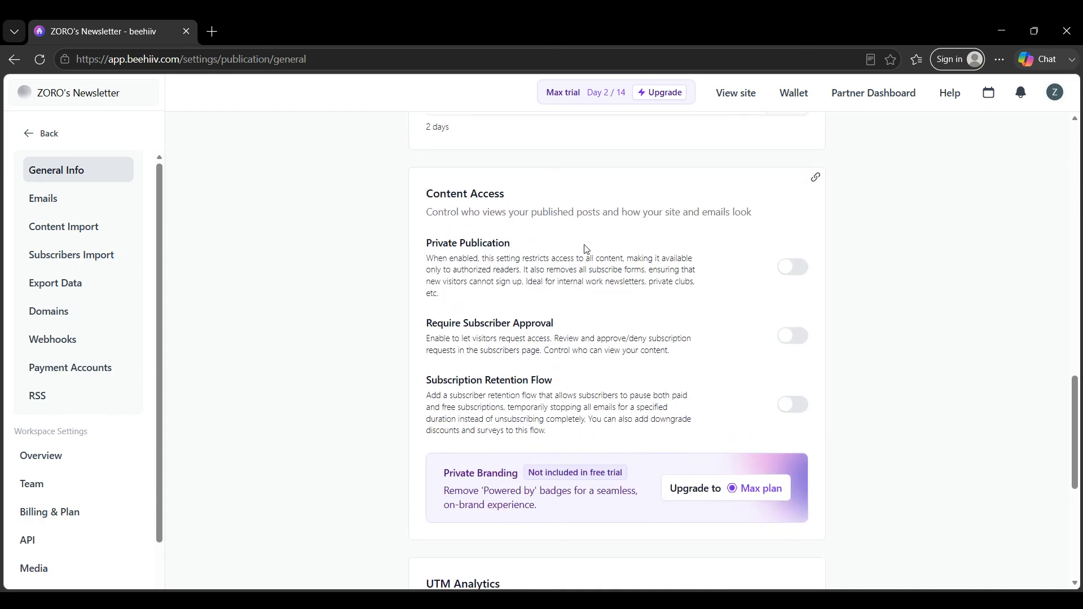
{"action": "scroll", "coordinate": [587, 249], "scroll_direction": "down", "scroll_amount": 2}
{"action": "scroll", "coordinate": [584, 247], "scroll_direction": "up", "scroll_amount": 15}
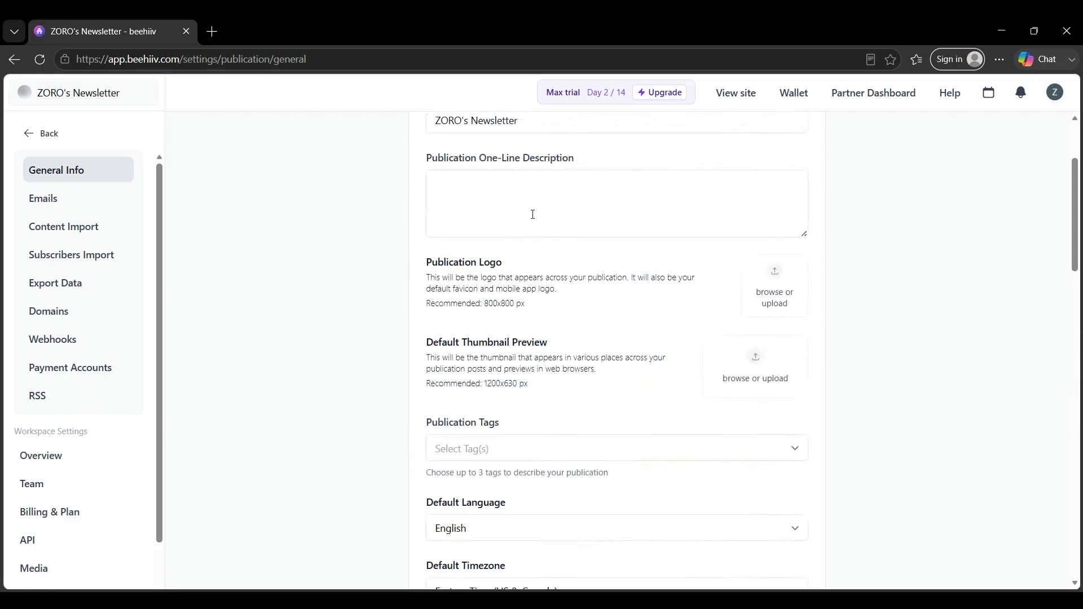
{"action": "scroll", "coordinate": [488, 189], "scroll_direction": "up", "scroll_amount": 2}
{"action": "scroll", "coordinate": [590, 450], "scroll_direction": "down", "scroll_amount": 2}
- Examine the Emails settings, including the sending details, footer details and preset emails
{"action": "left_click", "coordinate": [96, 196]}
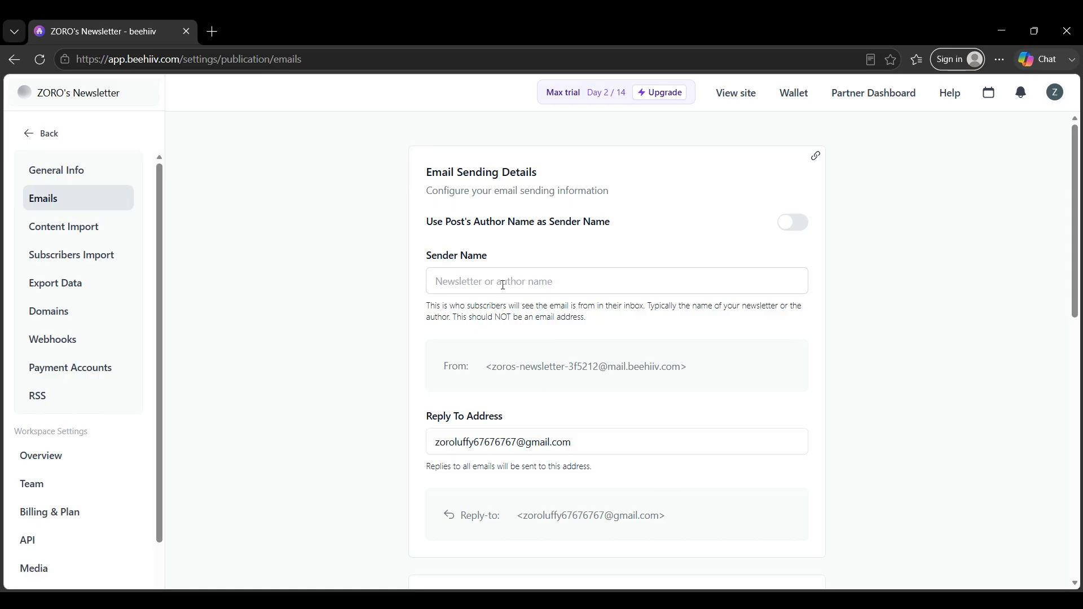
{"action": "scroll", "coordinate": [474, 430], "scroll_direction": "down", "scroll_amount": 3}
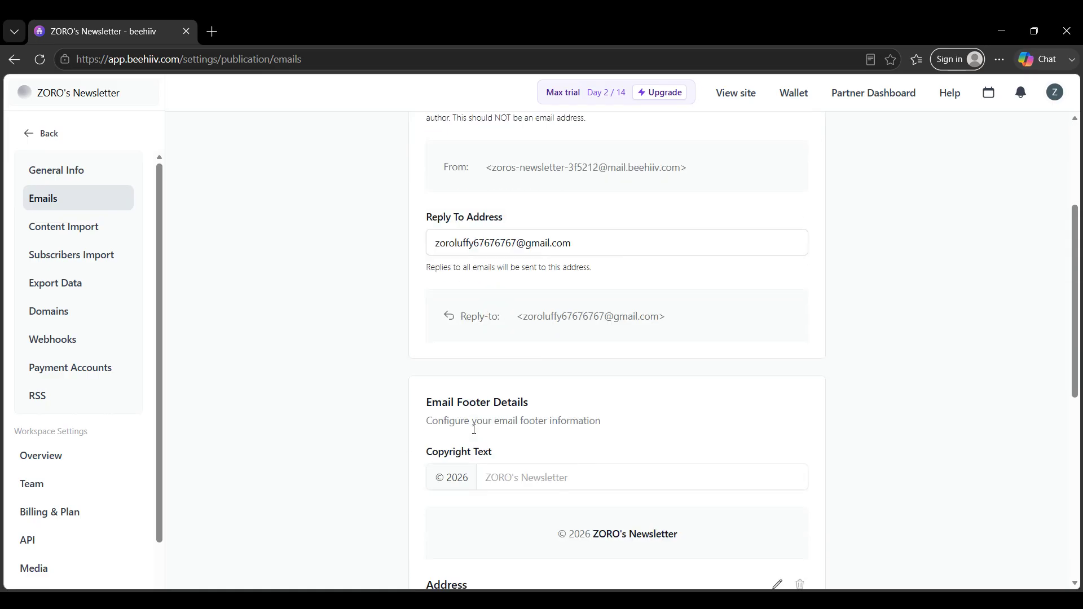
{"action": "scroll", "coordinate": [474, 430], "scroll_direction": "down", "scroll_amount": 4}
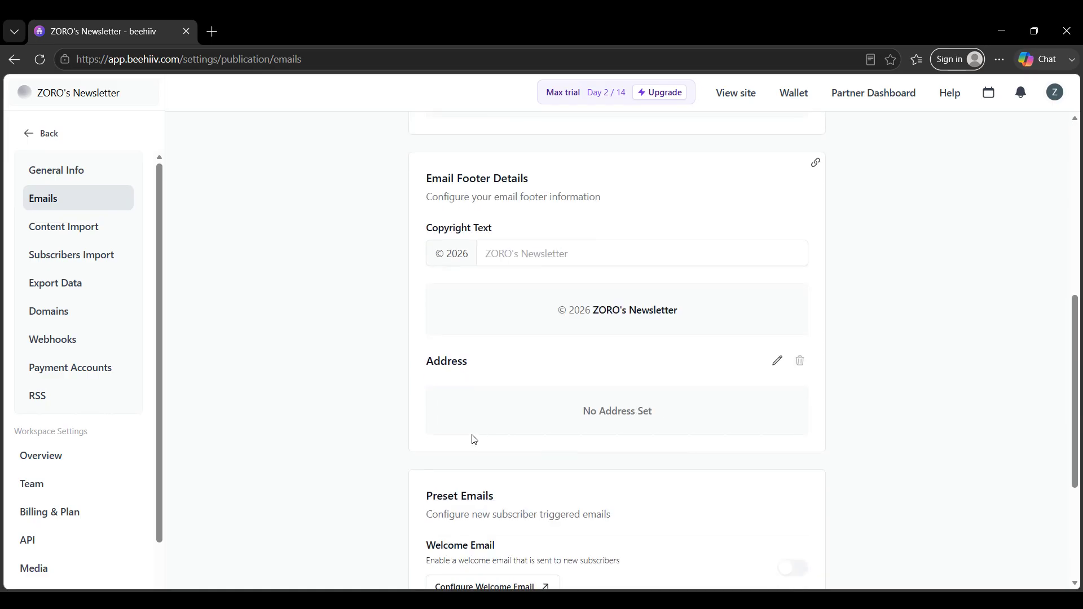
{"action": "scroll", "coordinate": [473, 440], "scroll_direction": "up", "scroll_amount": 7}
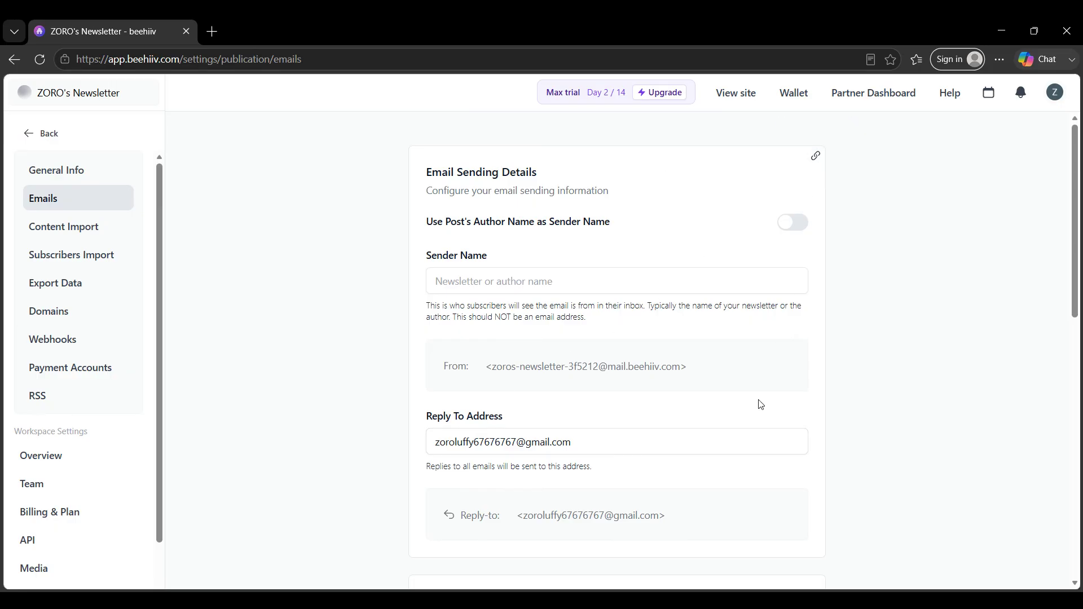
{"action": "scroll", "coordinate": [750, 431], "scroll_direction": "down", "scroll_amount": 3}
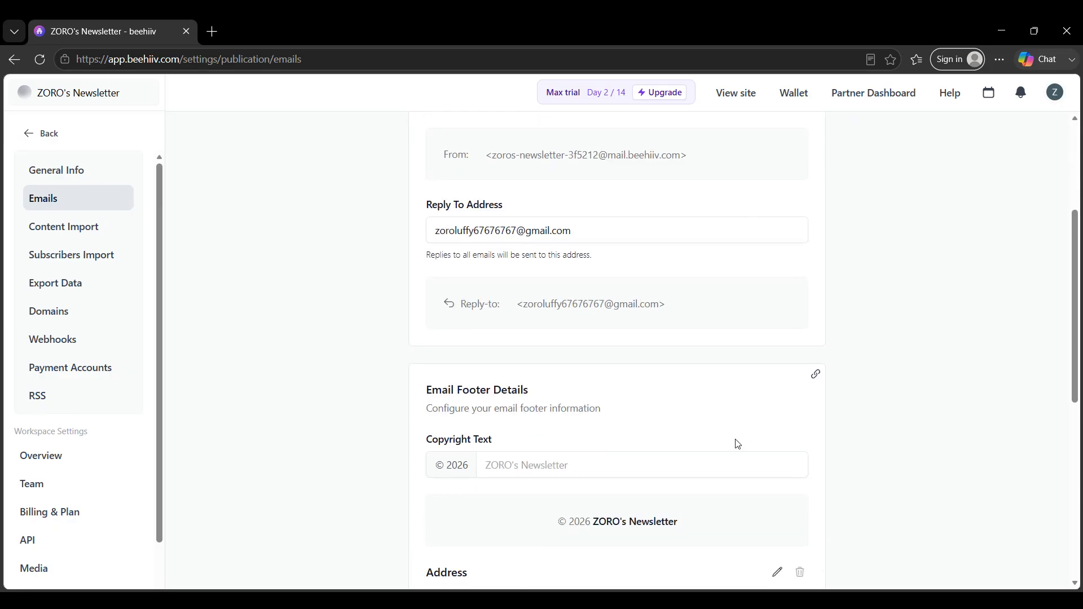
{"action": "scroll", "coordinate": [738, 444], "scroll_direction": "down", "scroll_amount": 2}
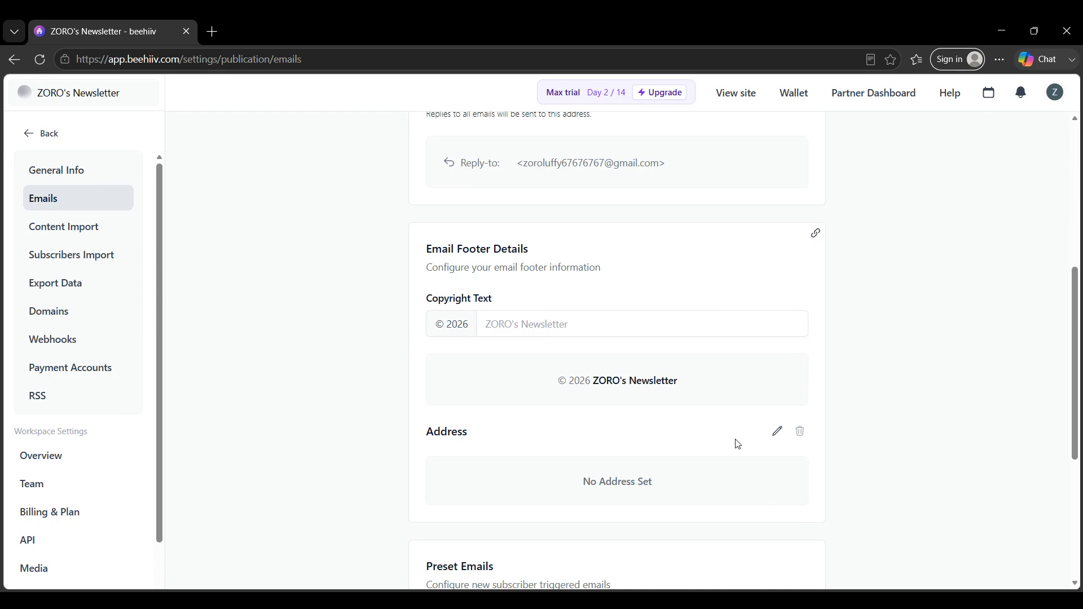
{"action": "scroll", "coordinate": [738, 444], "scroll_direction": "down", "scroll_amount": 2}
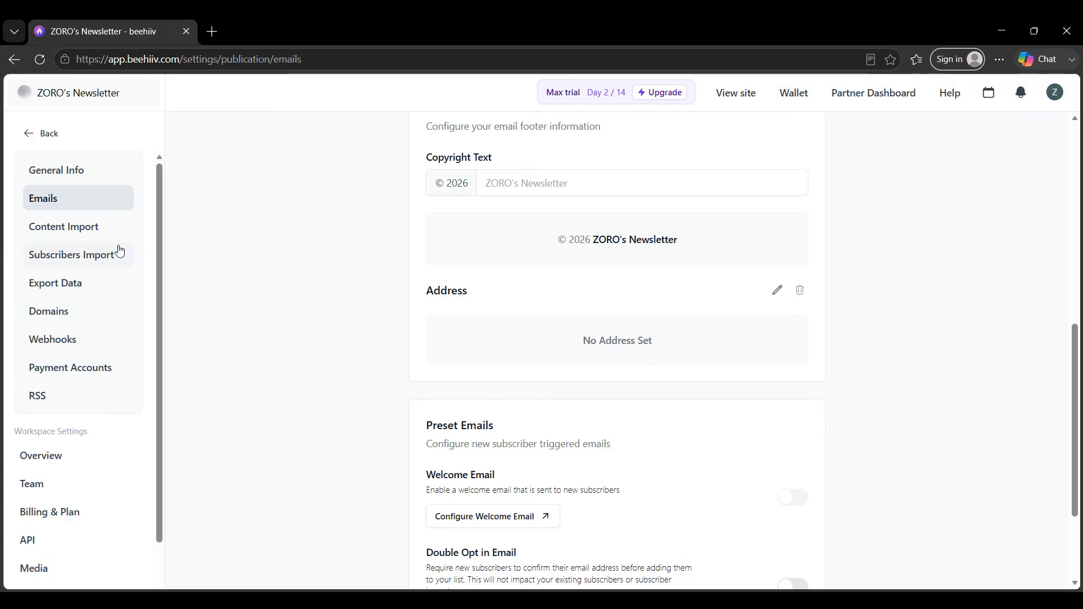
- Leave the settings and view the list of all subscribers
{"action": "left_click", "coordinate": [36, 133]}
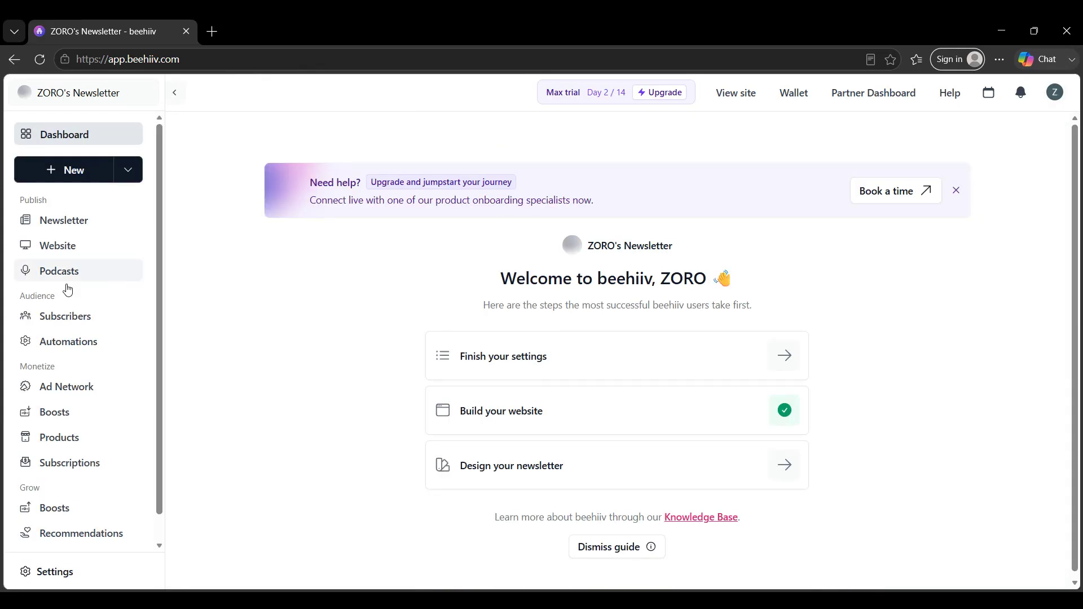
{"action": "left_click", "coordinate": [115, 321]}
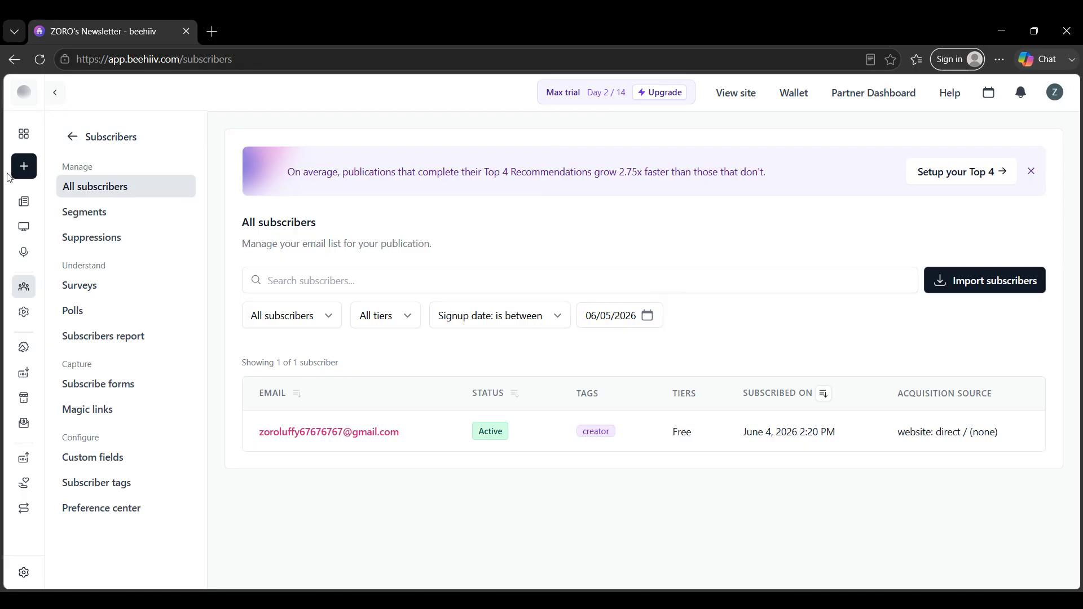
- Start a new newsletter post from the recently used Classic editorial (1) template
{"action": "left_click", "coordinate": [26, 204]}
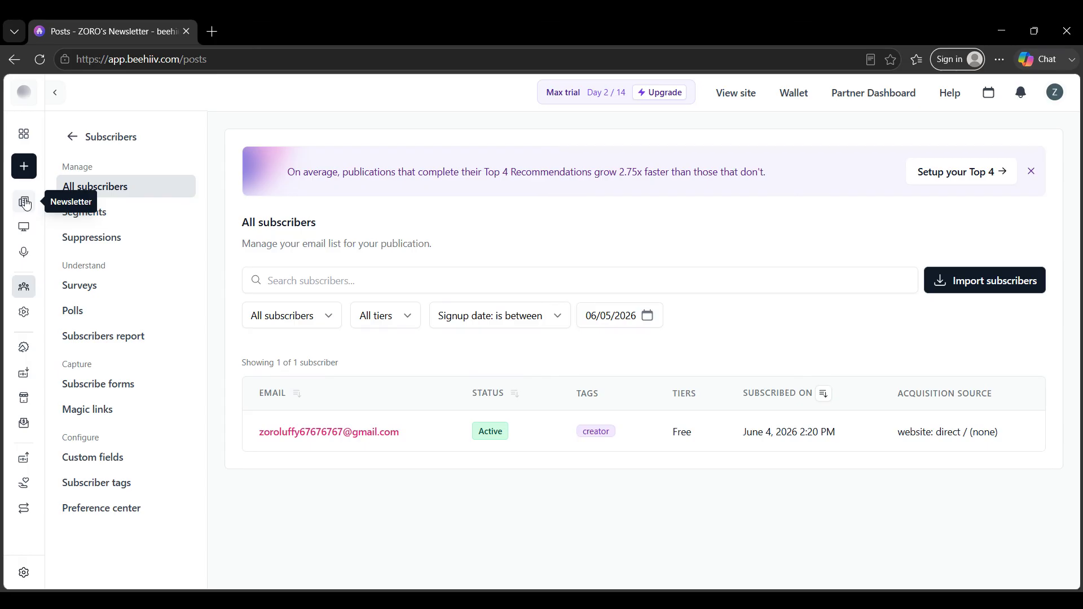
{"action": "left_click", "coordinate": [1010, 151]}
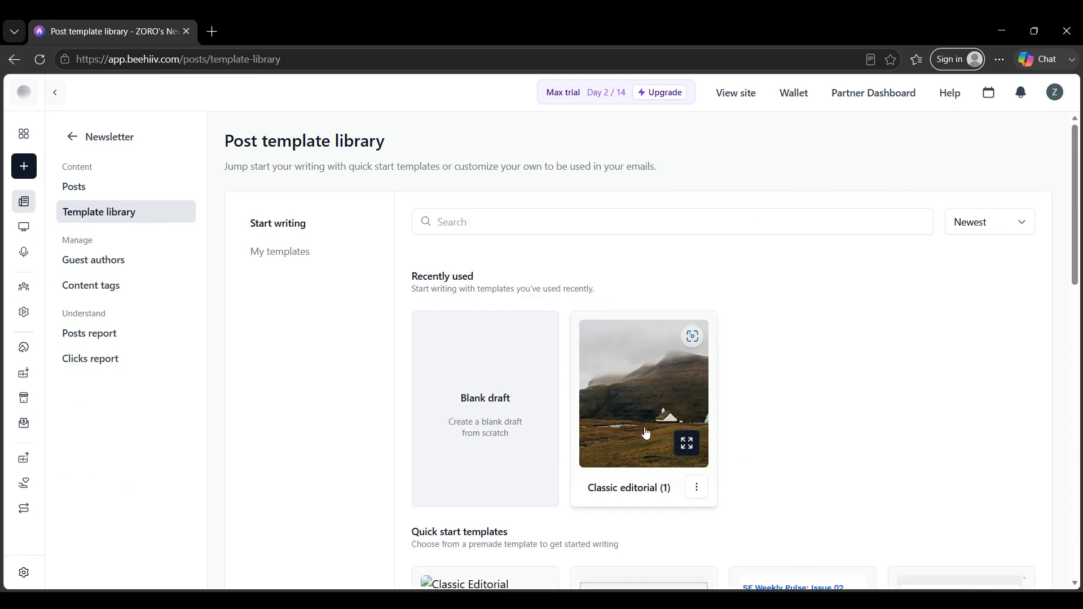
{"action": "left_click", "coordinate": [643, 423]}
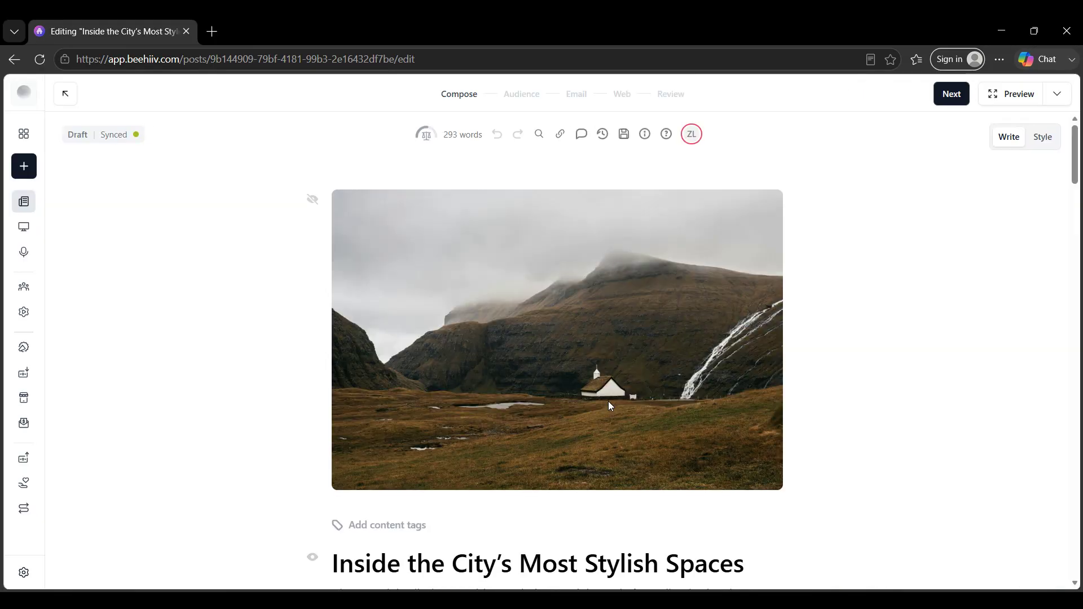
- Look over the draft's title and subtitle beneath the header image
{"action": "scroll", "coordinate": [608, 401], "scroll_direction": "down", "scroll_amount": 4}
{"action": "left_click_drag", "start_coordinate": [354, 356], "coordinate": [567, 361]}
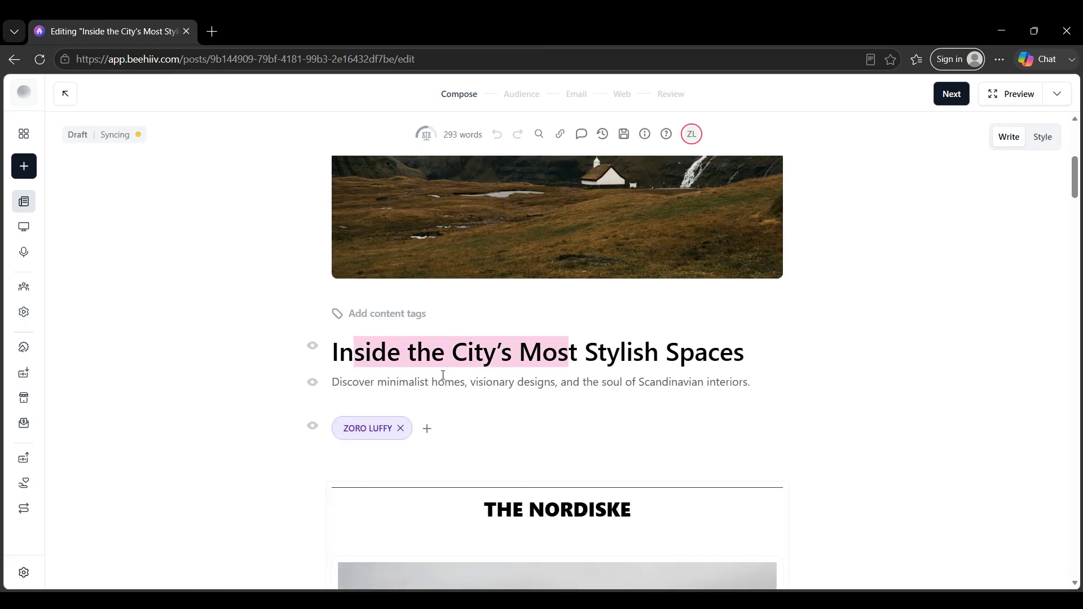
{"action": "left_click_drag", "start_coordinate": [396, 384], "coordinate": [636, 385]}
{"action": "left_click", "coordinate": [665, 418]}
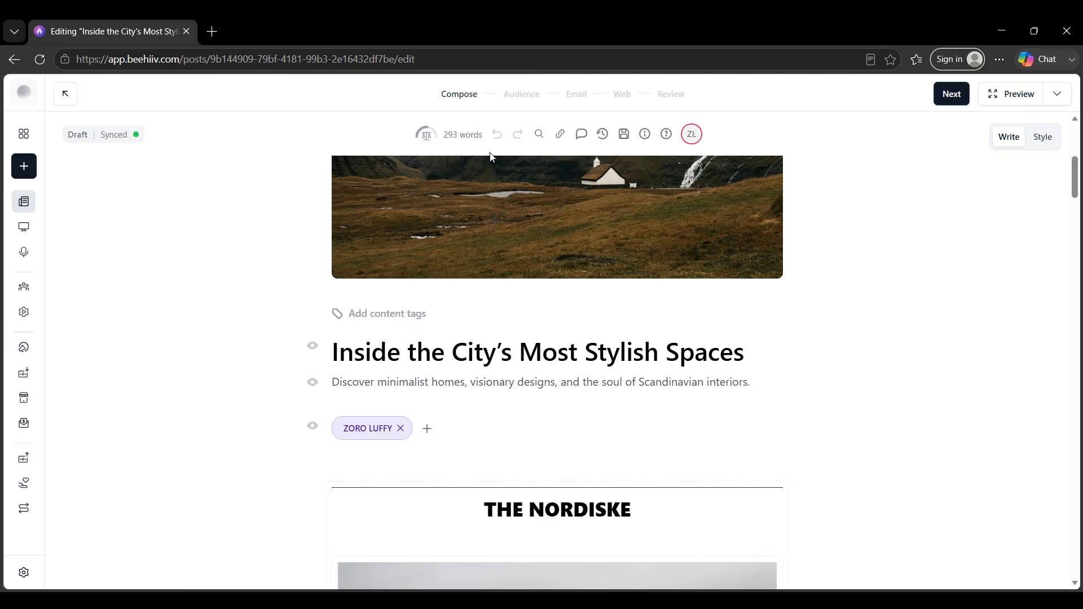
- Bring up the content blocks that can be inserted after the THE NORDISKE section and dismiss the list without choosing one
{"action": "scroll", "coordinate": [339, 440], "scroll_direction": "down", "scroll_amount": 3}
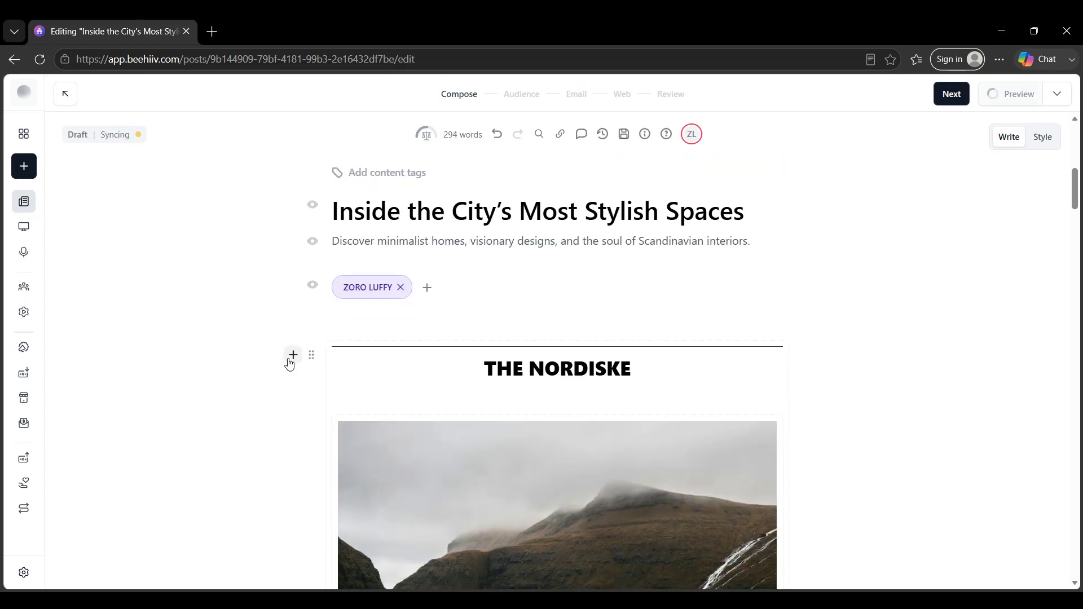
{"action": "left_click", "coordinate": [291, 356]}
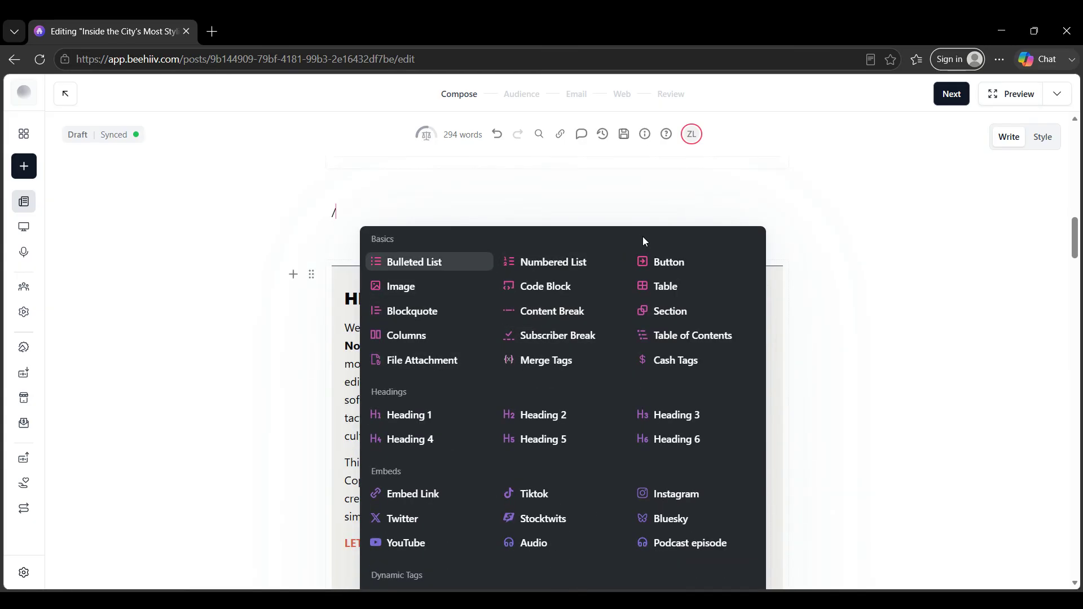
{"action": "left_click", "coordinate": [835, 211]}
{"action": "scroll", "coordinate": [836, 212], "scroll_direction": "up", "scroll_amount": 3}
{"action": "scroll", "coordinate": [836, 212], "scroll_direction": "up", "scroll_amount": 1}
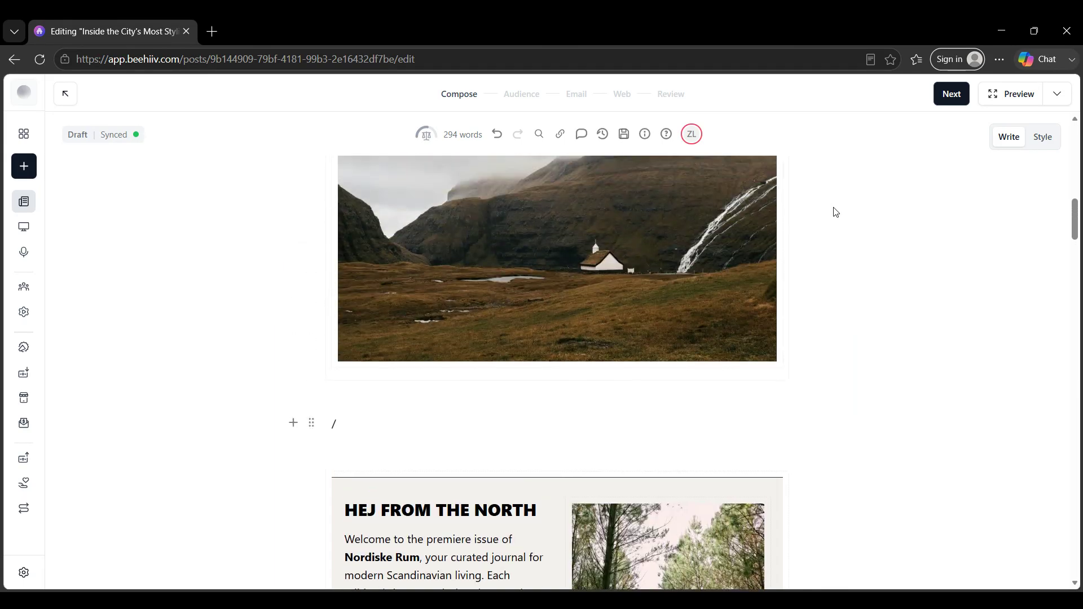
{"action": "scroll", "coordinate": [836, 212], "scroll_direction": "up", "scroll_amount": 5}
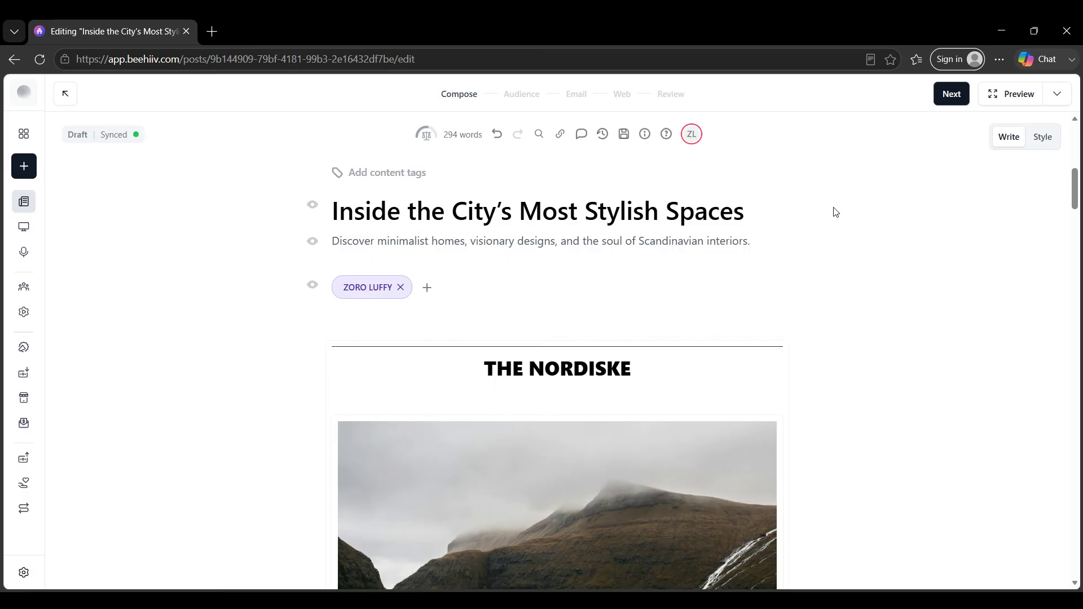
- Check the post's email sending details and its email and web audience settings
{"action": "left_click", "coordinate": [584, 98]}
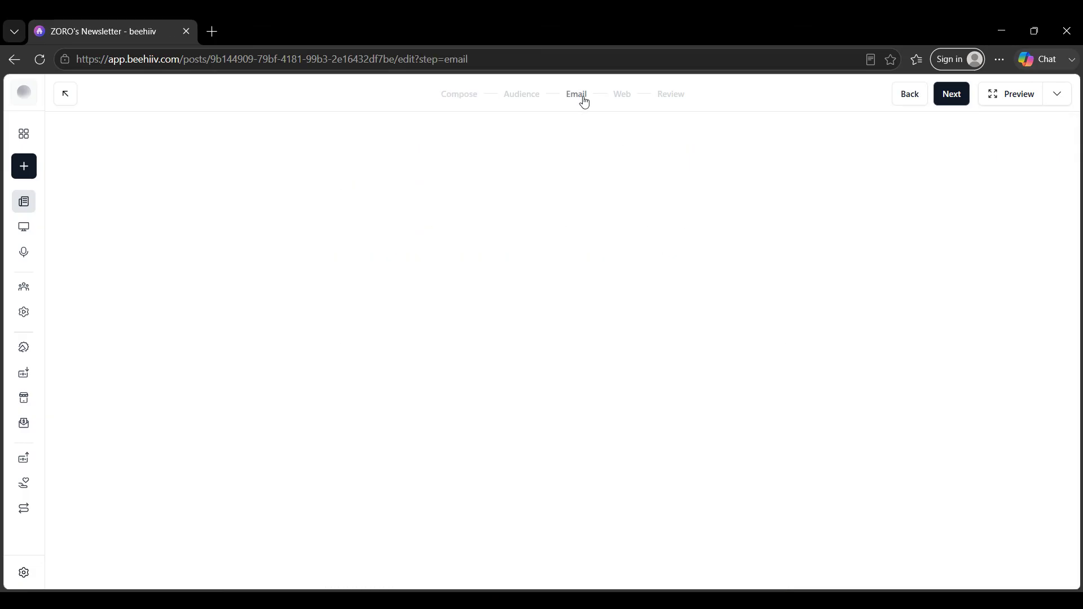
{"action": "left_click", "coordinate": [371, 241]}
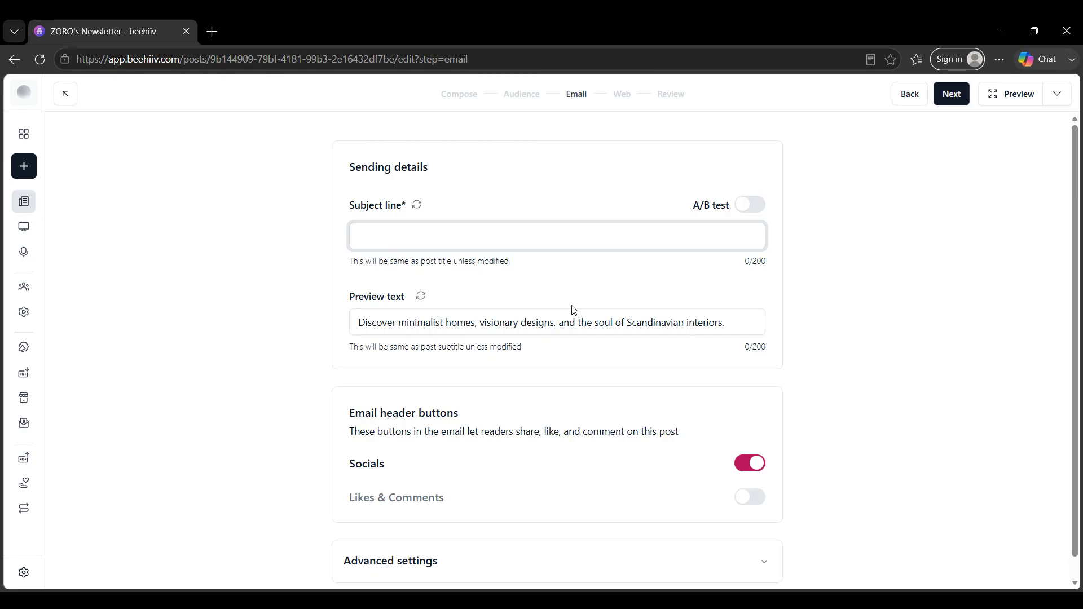
{"action": "left_click", "coordinate": [516, 94]}
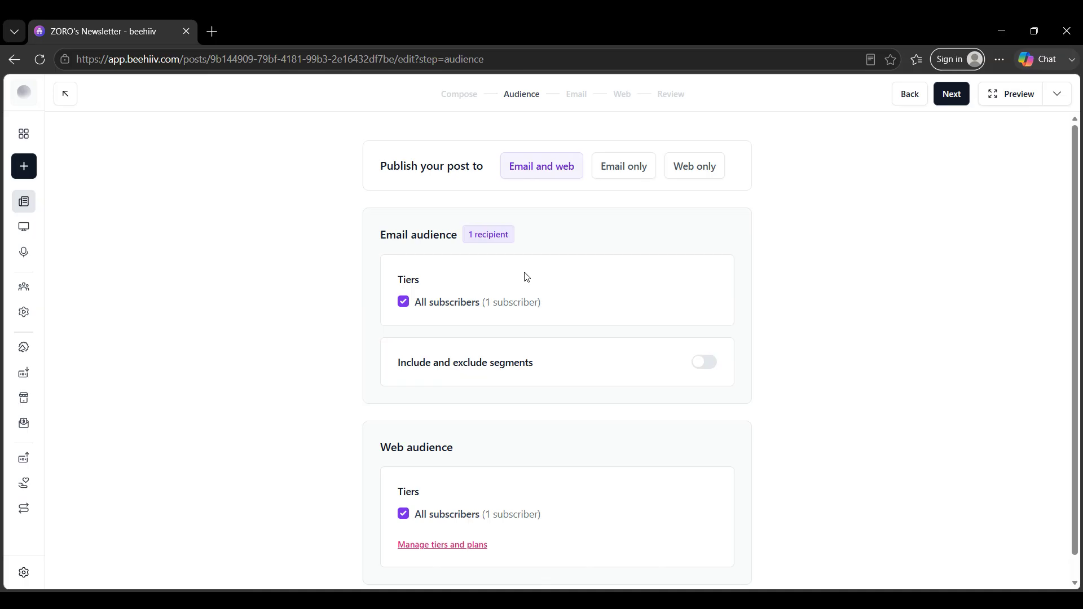
- Go to the post's review stage and examine the email preview in mobile and desktop layouts
{"action": "left_click", "coordinate": [674, 95]}
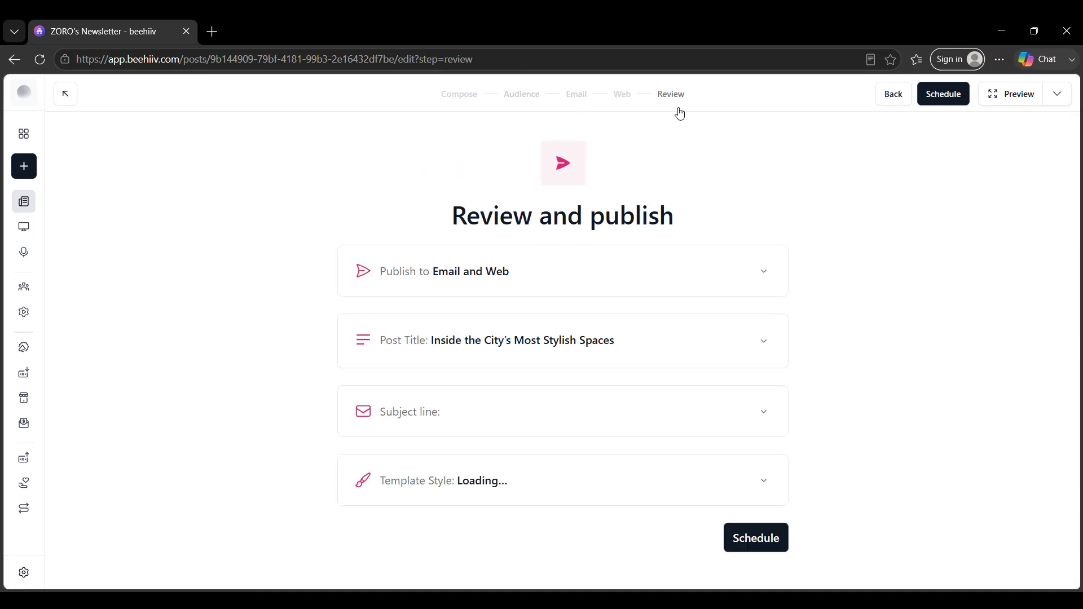
{"action": "left_click", "coordinate": [1013, 95]}
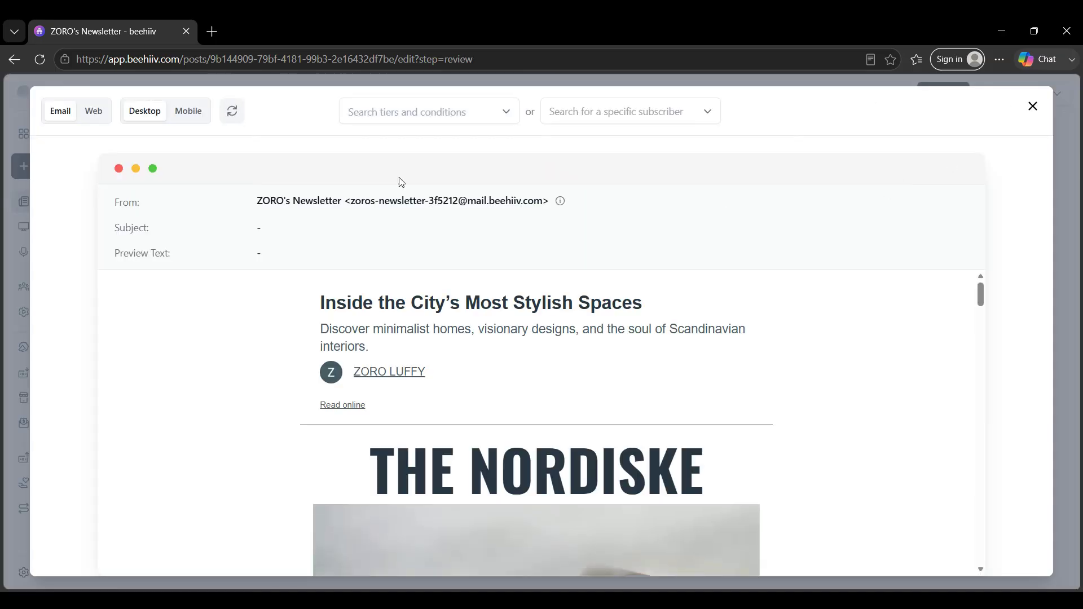
{"action": "left_click", "coordinate": [190, 112]}
{"action": "left_click", "coordinate": [150, 113]}
{"action": "scroll", "coordinate": [665, 395], "scroll_direction": "down", "scroll_amount": 5}
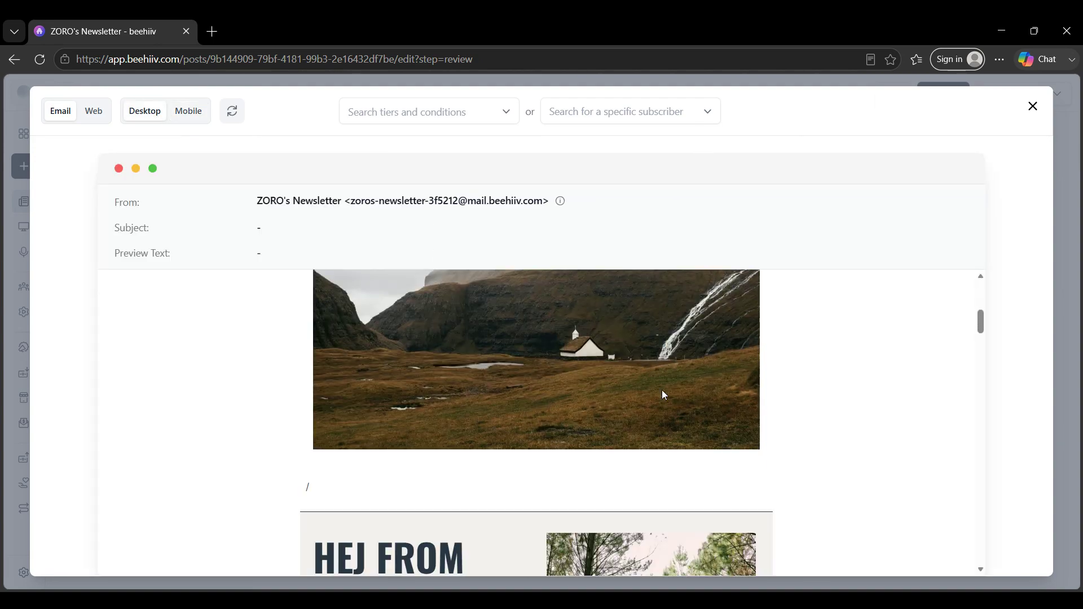
{"action": "scroll", "coordinate": [665, 395], "scroll_direction": "down", "scroll_amount": 5}
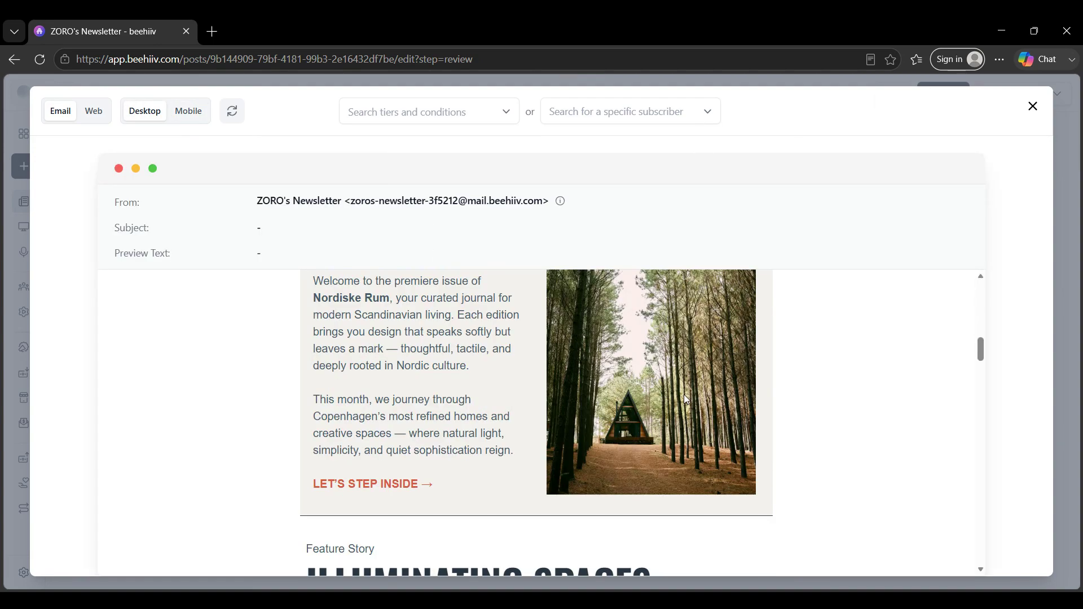
{"action": "left_click", "coordinate": [1033, 106]}
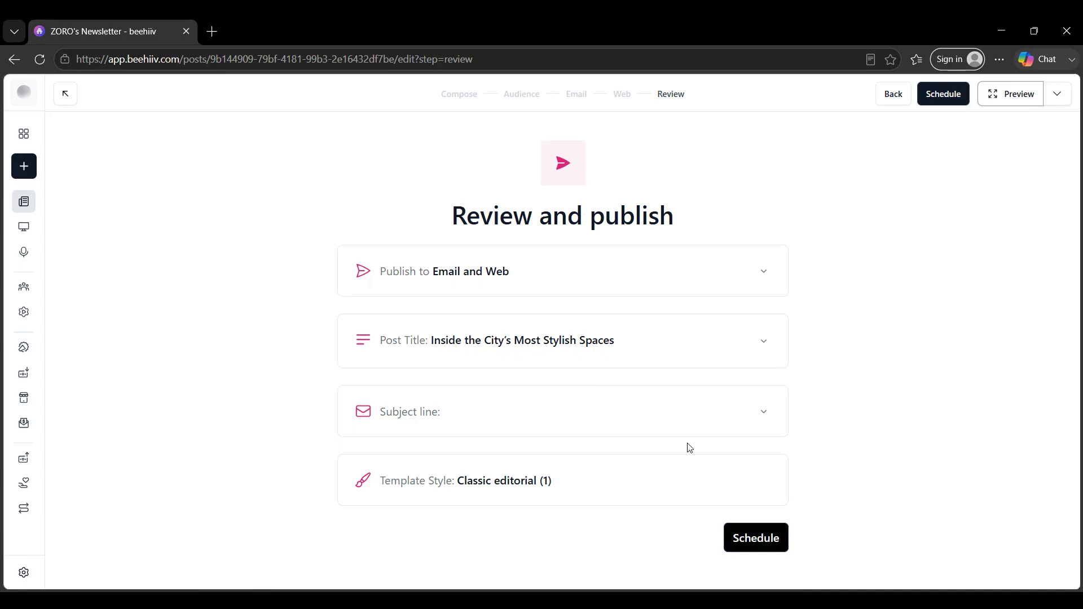
- Check the post's scheduling options, dismiss them unchanged, and bring up the draft link and test email options
{"action": "left_click", "coordinate": [780, 544]}
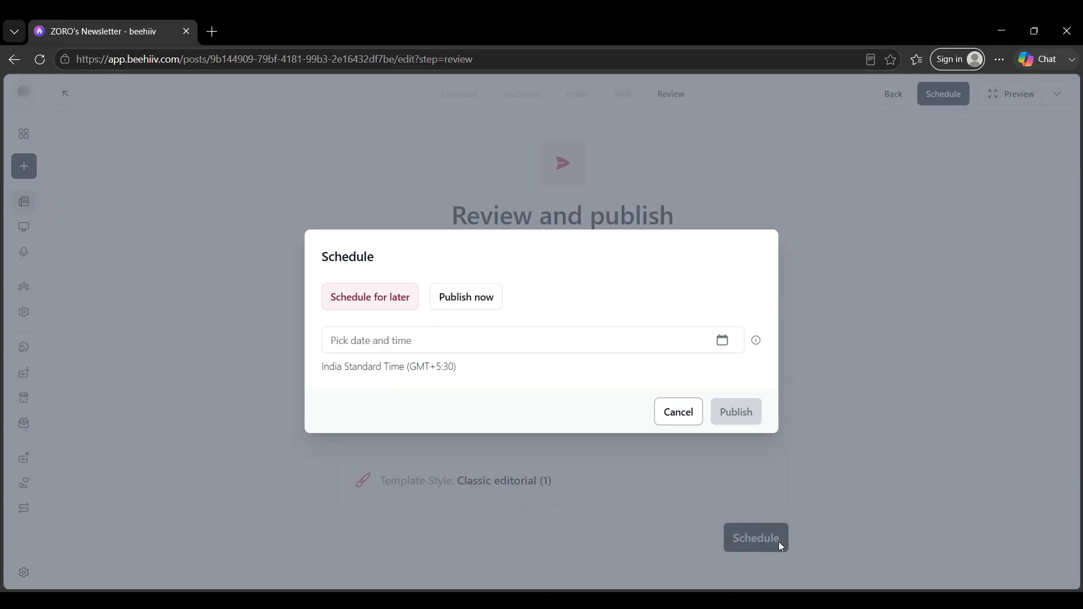
{"action": "left_click", "coordinate": [683, 422]}
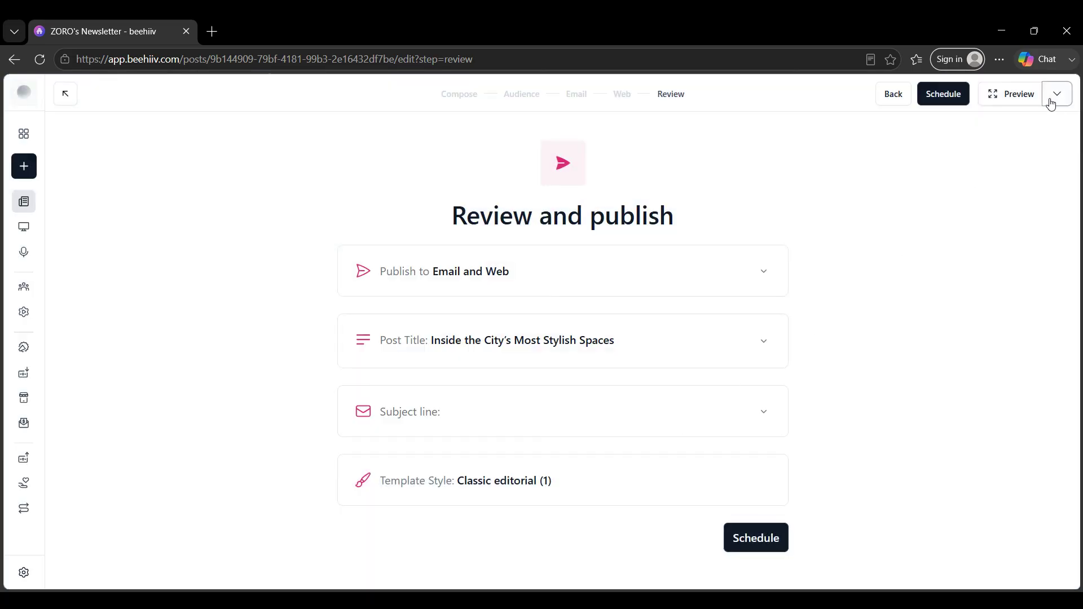
{"action": "left_click", "coordinate": [1052, 103]}
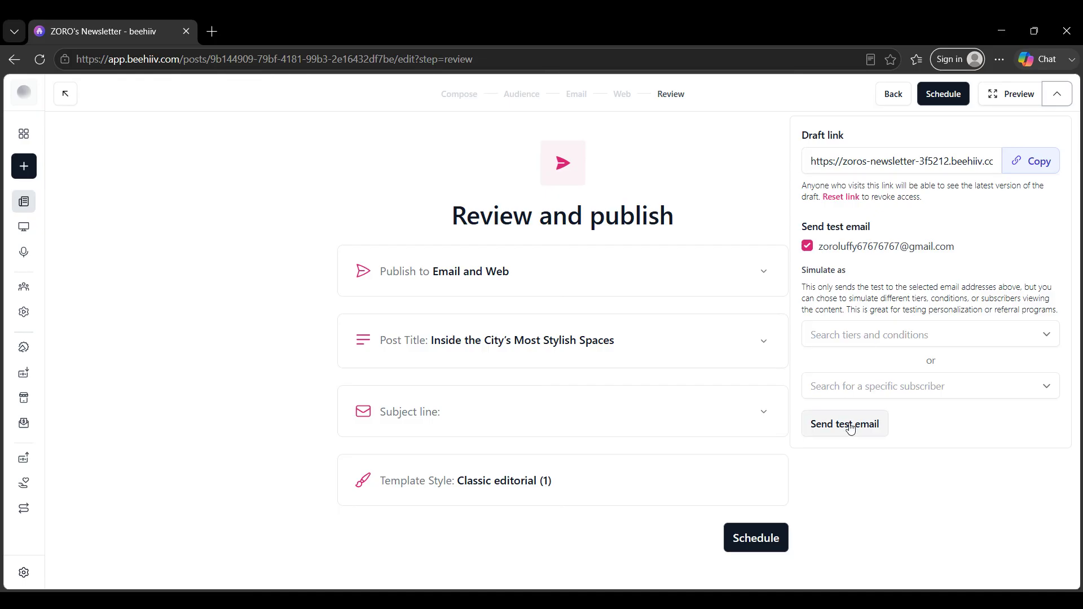
- Reopen the post's scheduling options and compare publishing now with scheduling for later
{"action": "left_click", "coordinate": [758, 542]}
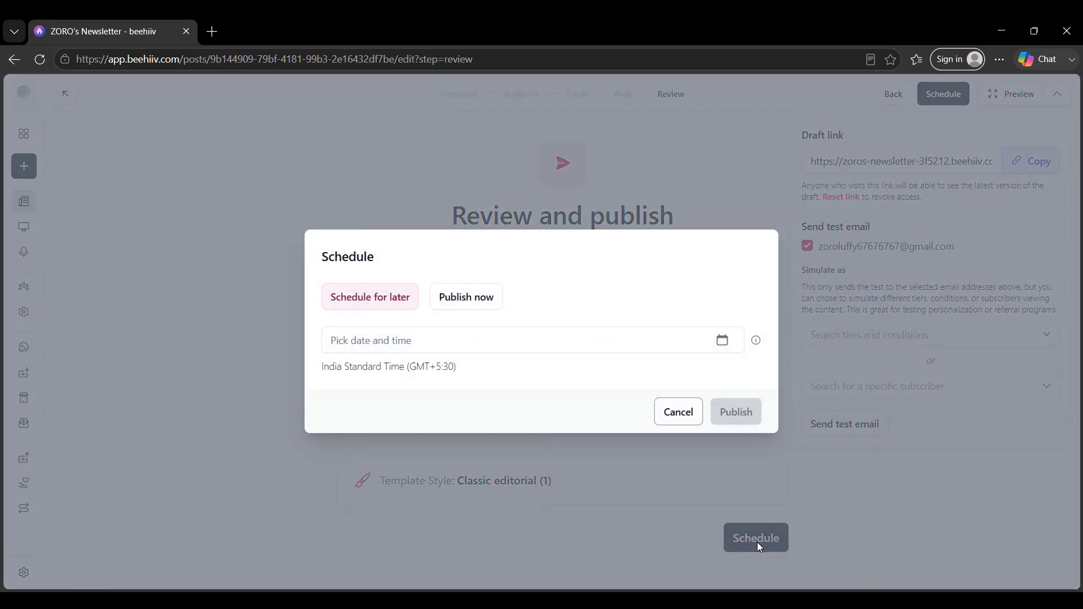
{"action": "left_click", "coordinate": [455, 298]}
{"action": "left_click", "coordinate": [366, 331]}
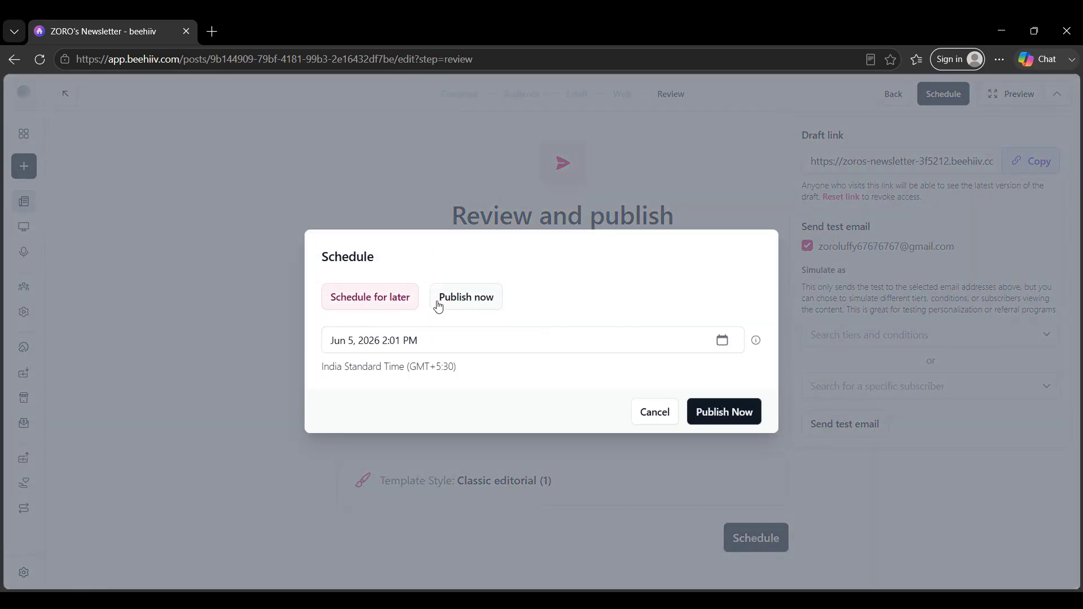
{"action": "left_click", "coordinate": [439, 307]}
- Try to schedule the post for June 6, 2026 at 2:01 PM GMT+5:30 and dismiss the scheduling dialog
{"action": "left_click", "coordinate": [389, 335]}
{"action": "left_click", "coordinate": [723, 351]}
{"action": "left_click", "coordinate": [883, 415]}
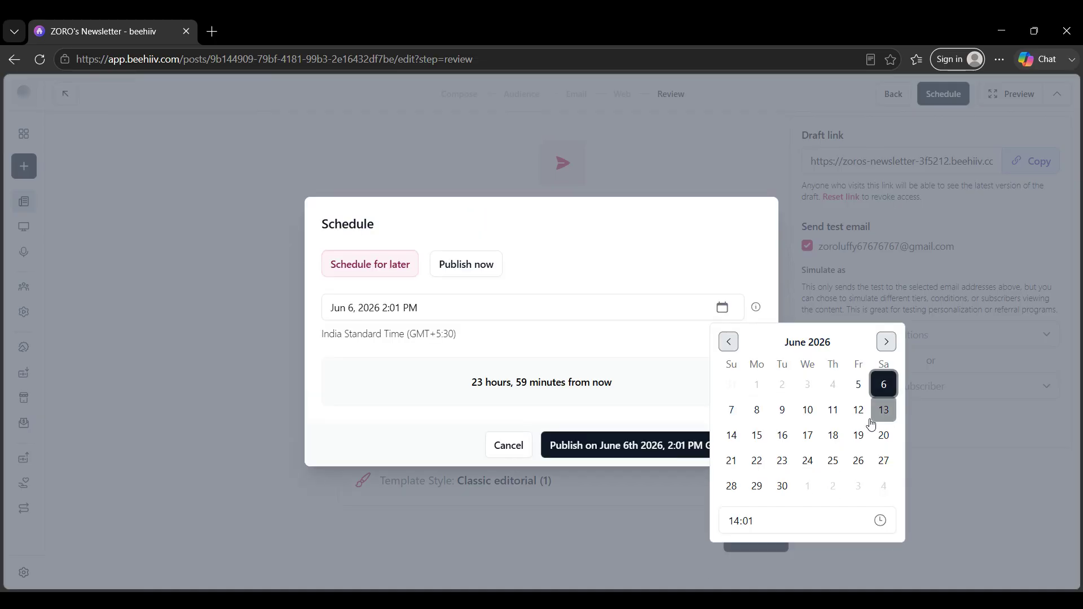
{"action": "left_click", "coordinate": [678, 407]}
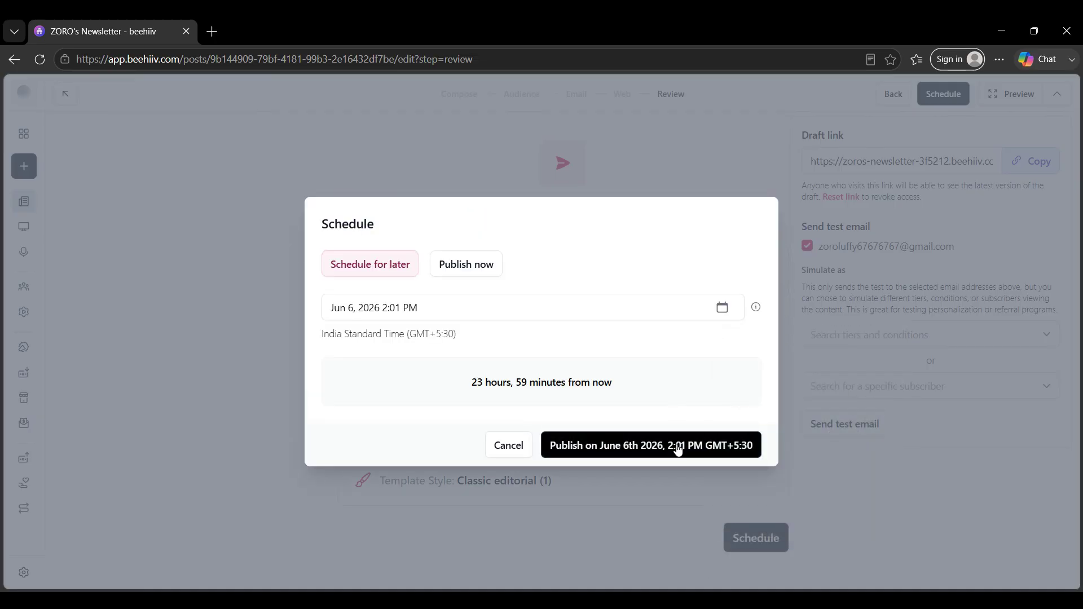
{"action": "left_click", "coordinate": [679, 449]}
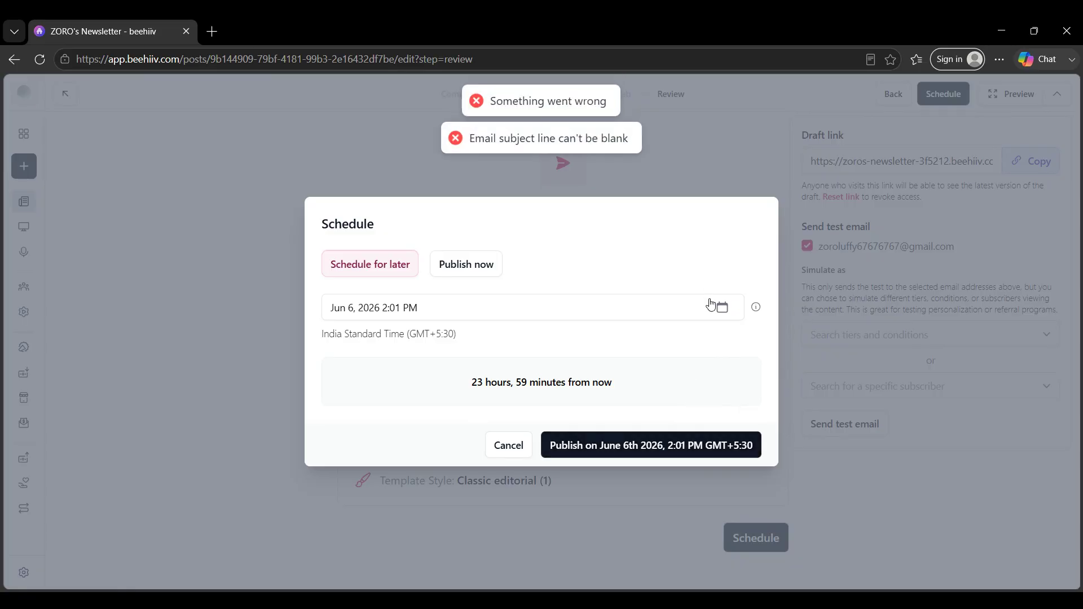
{"action": "left_click", "coordinate": [505, 448]}
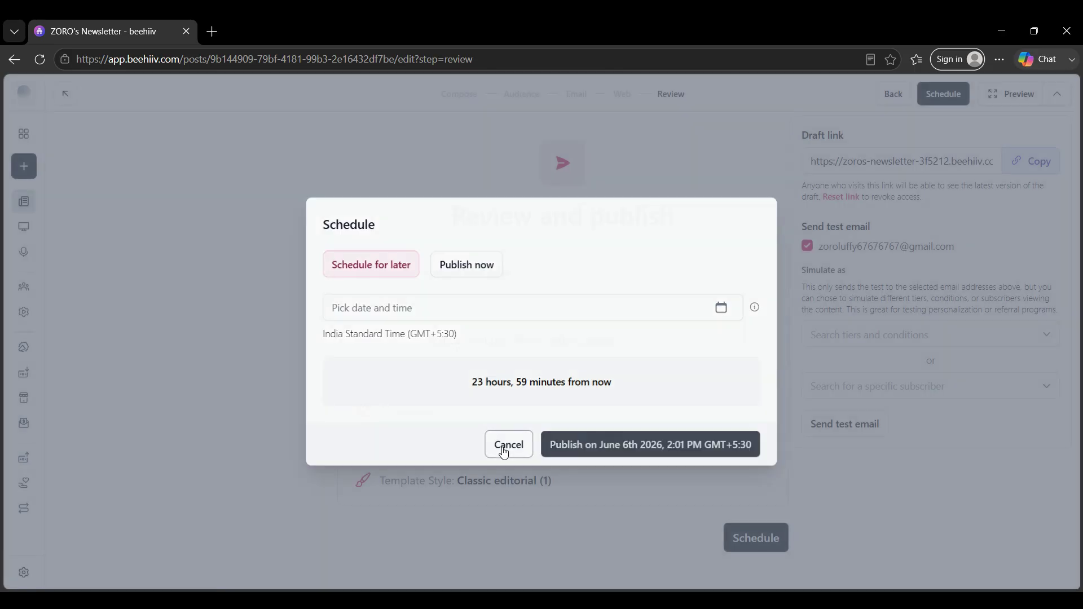